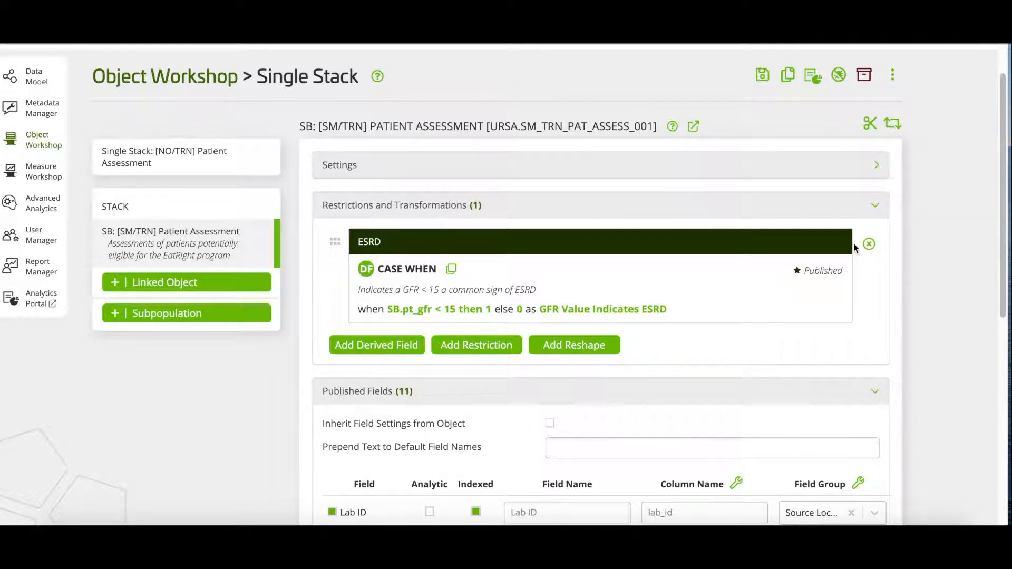
Step: Add [NO/URSA] Patients to the stack as a linked object
click(205, 283)
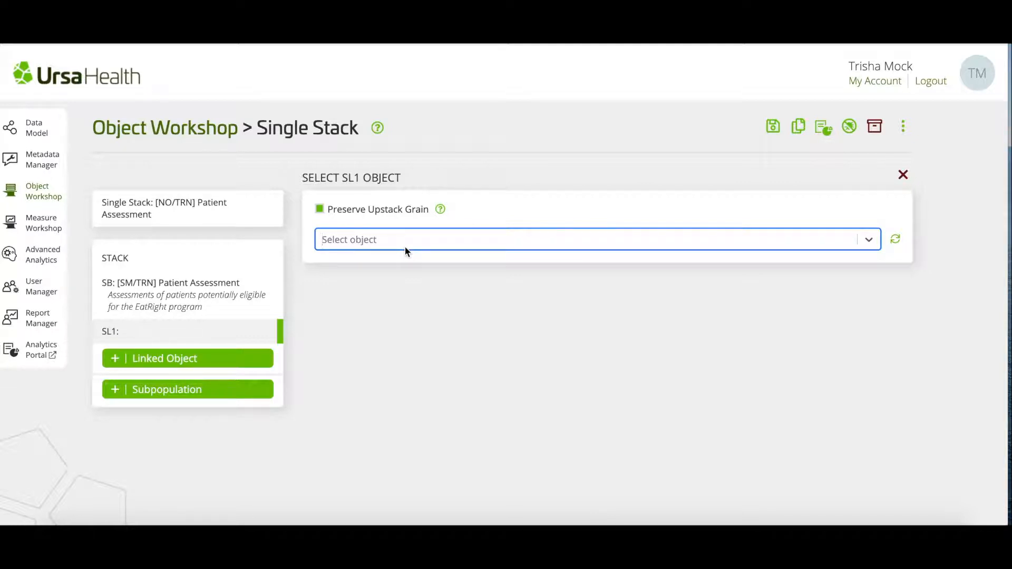
text(patient)
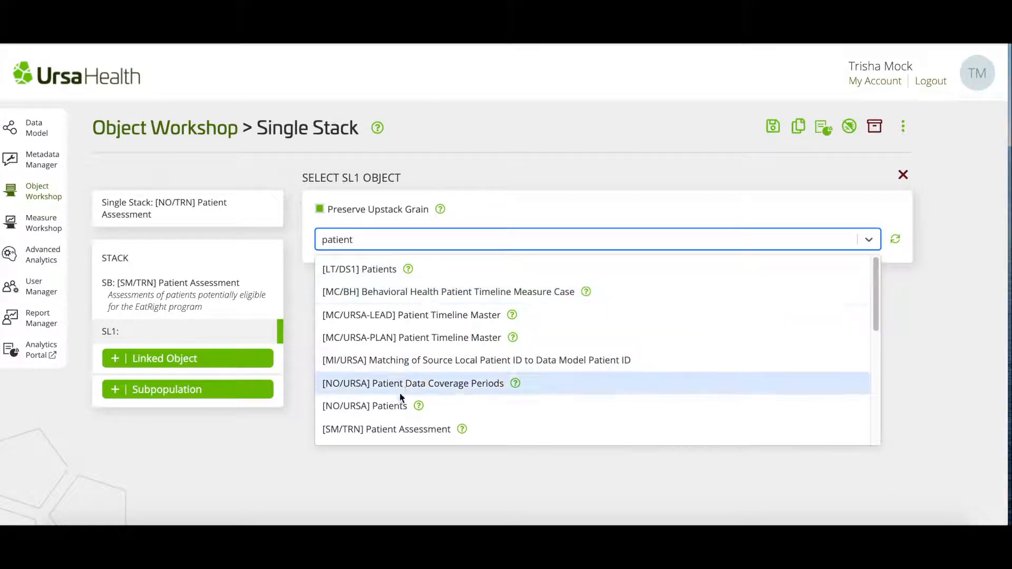
click(448, 405)
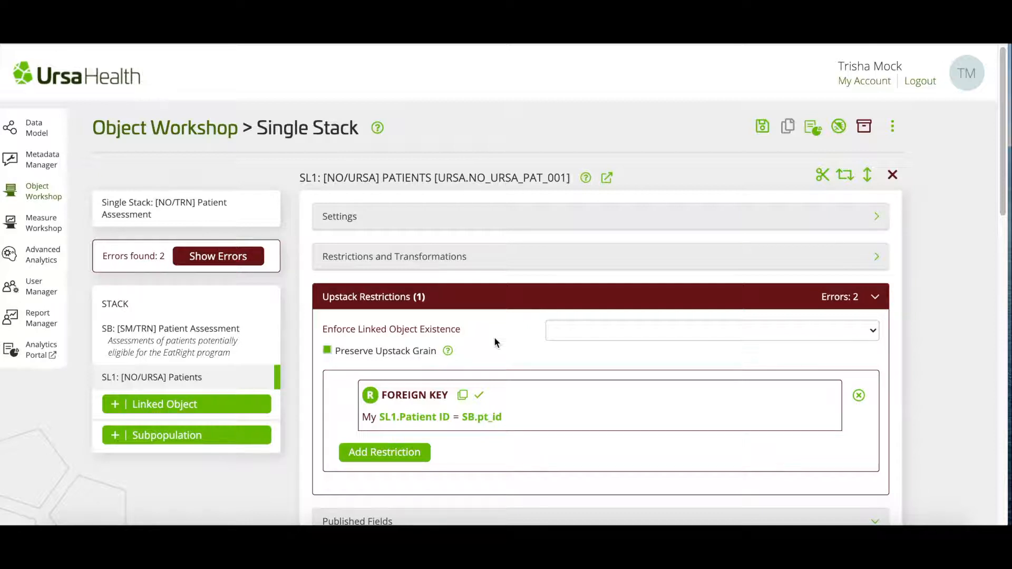
Step: Show the stack's errors and set Enforce Linked Object Existence for SL1 to "Instance(s) of Linked Object Must Exist"
click(231, 261)
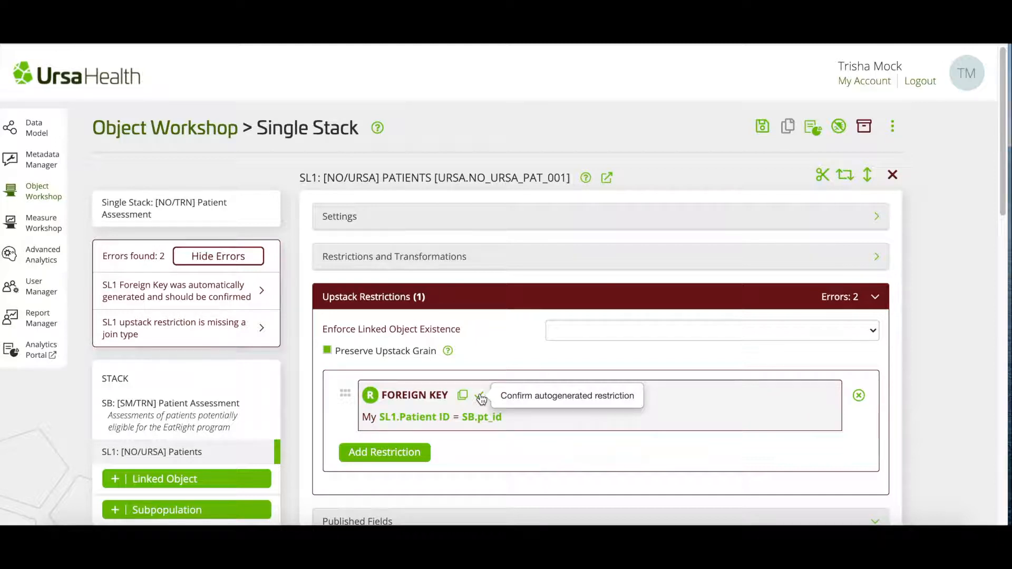
click(579, 330)
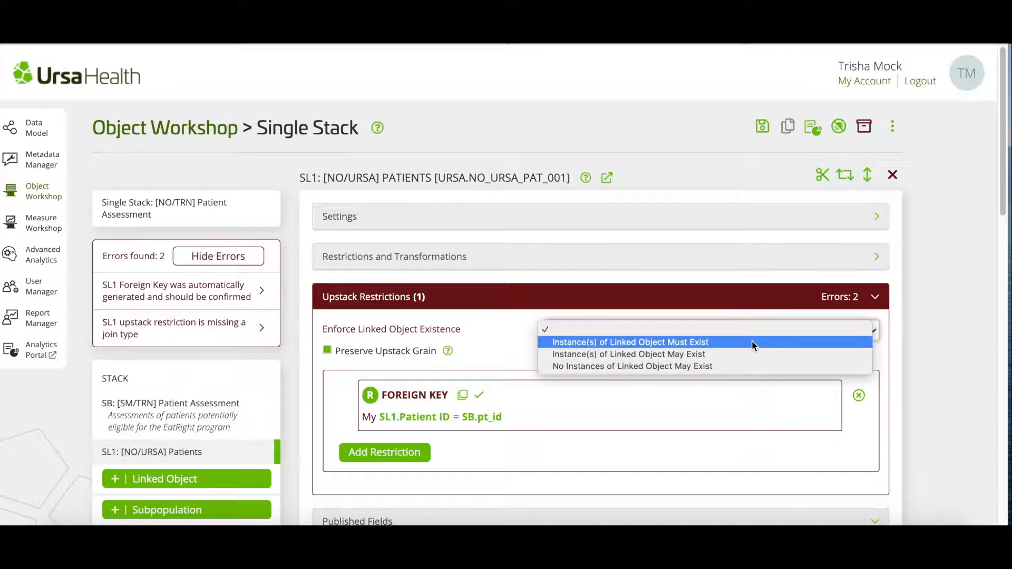
click(752, 343)
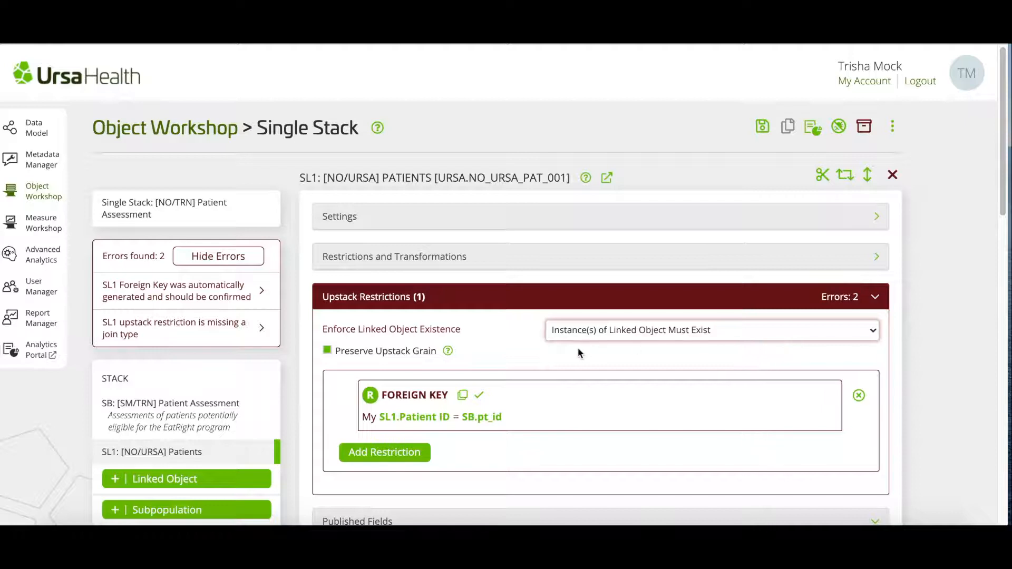
key(Tab)
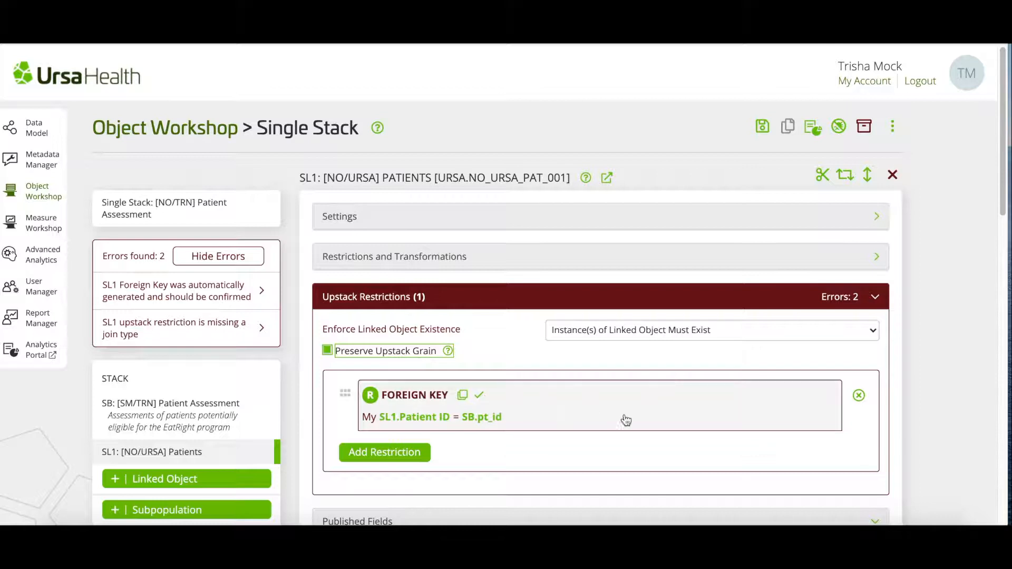
Step: Remove the automatically generated foreign key from SL1's upstack restrictions and start a new Foreign Key restriction
click(859, 396)
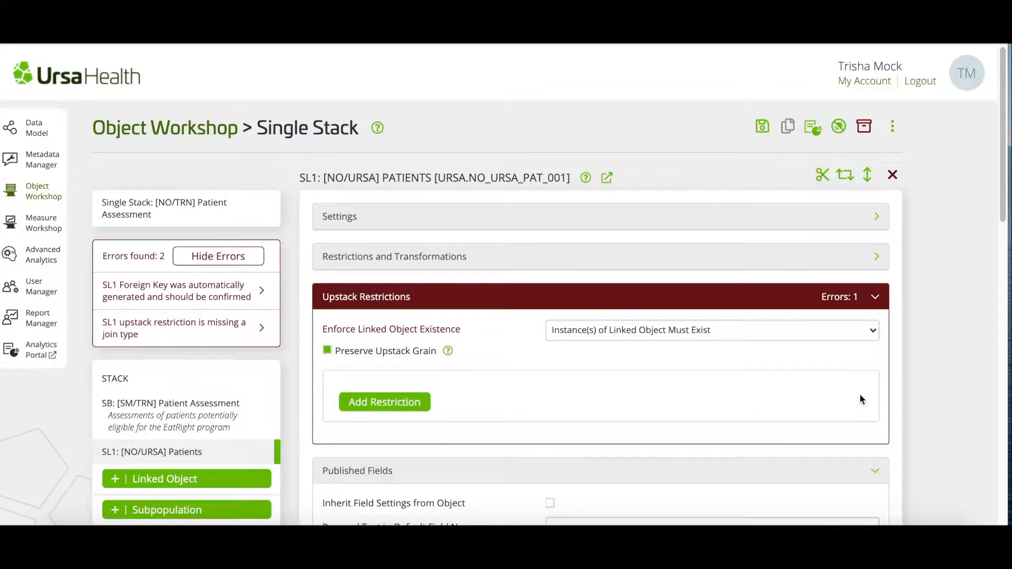
click(389, 403)
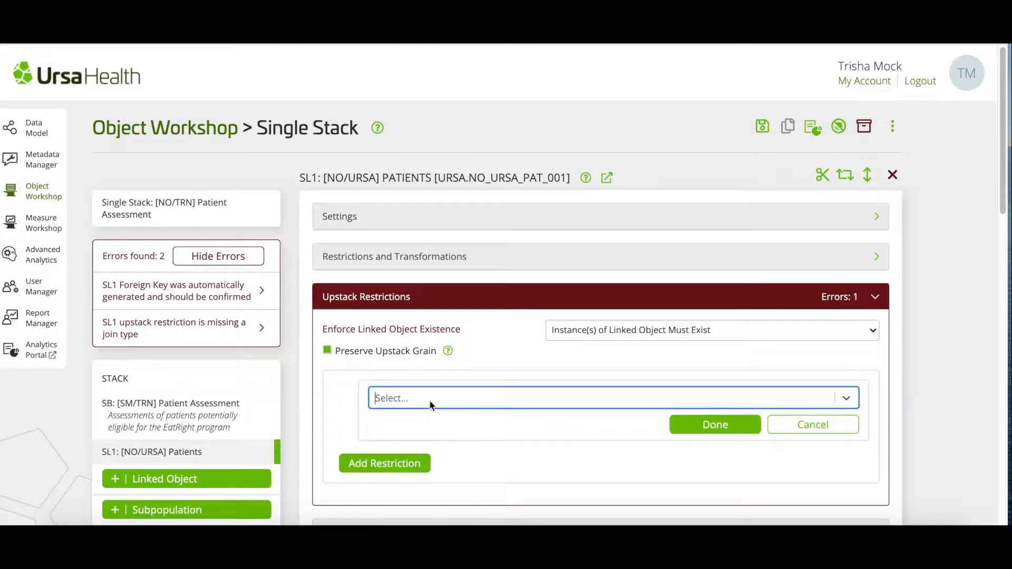
text(fore)
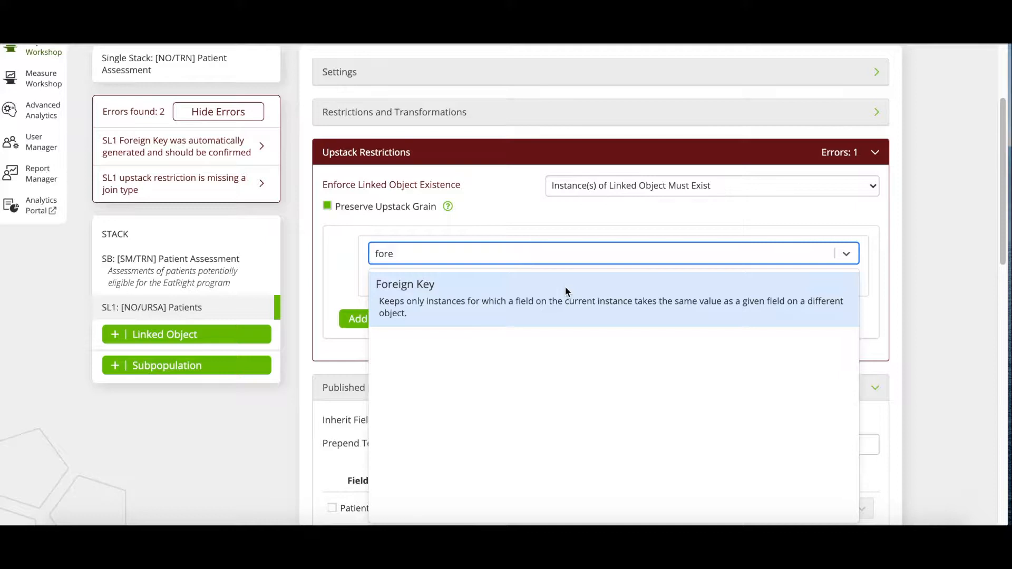
click(565, 287)
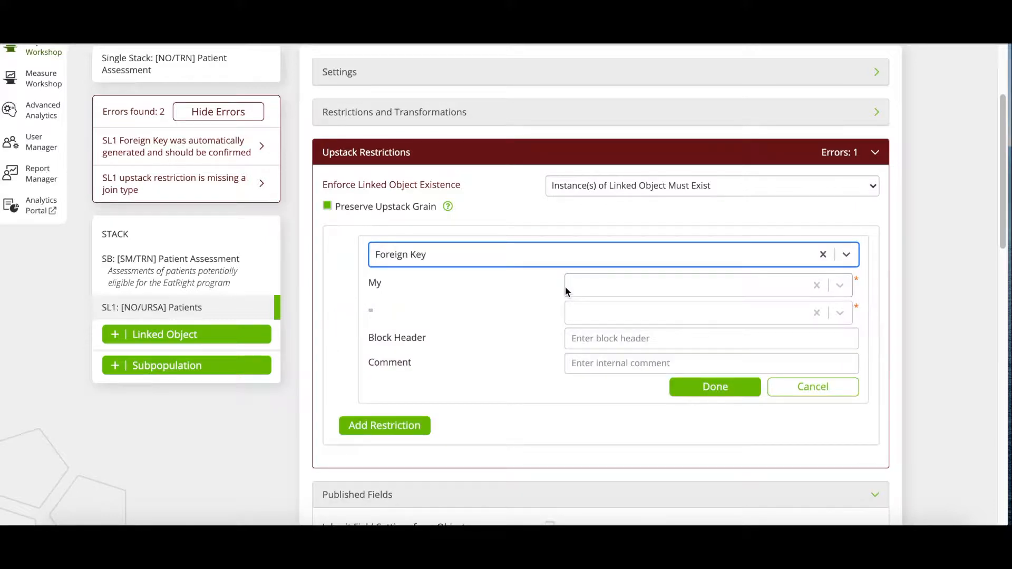
Step: Define the foreign key as SL1.Patient ID = SB.pt_id and finish the restriction
click(599, 287)
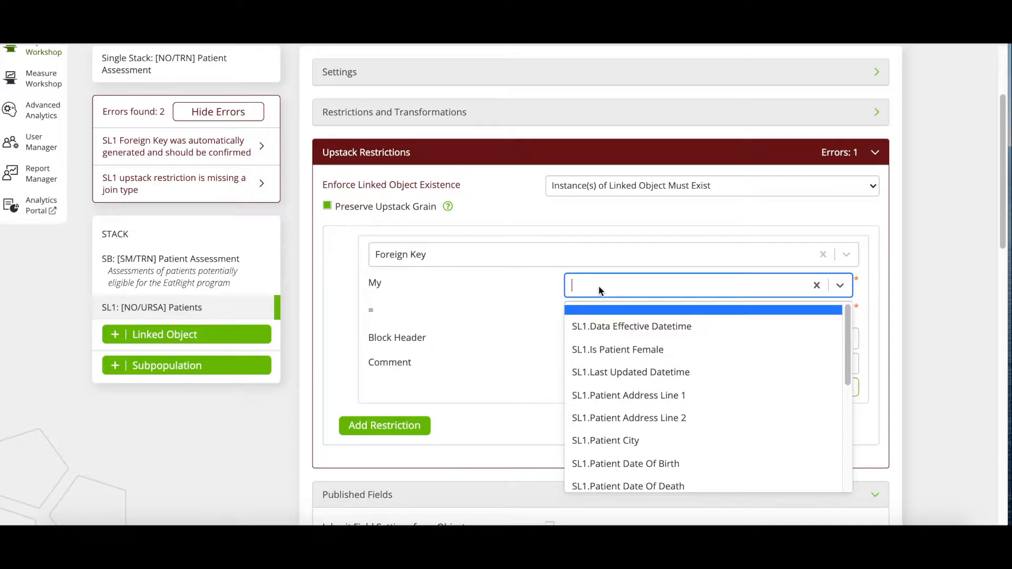
scroll(618, 427, down, 3)
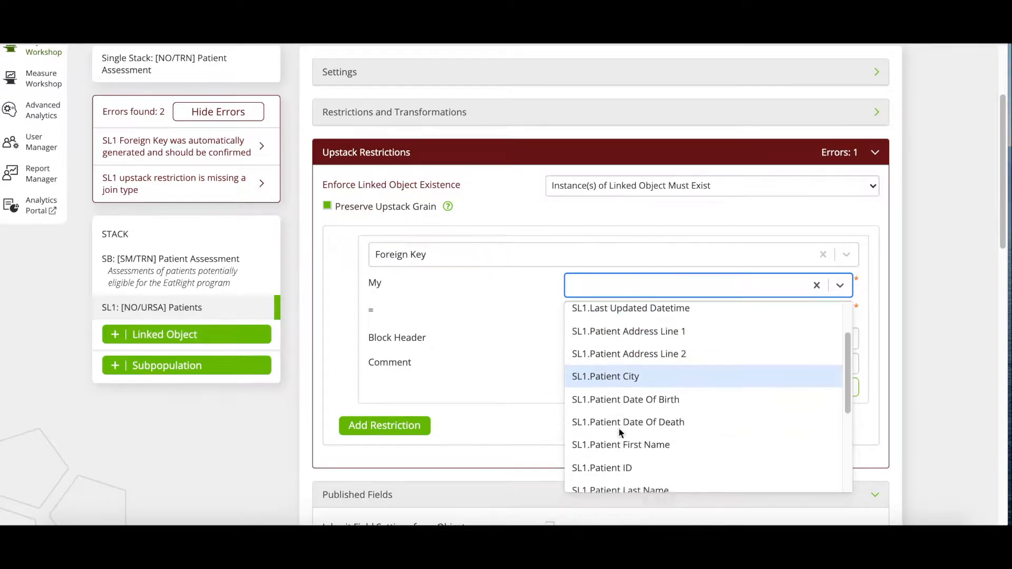
click(626, 432)
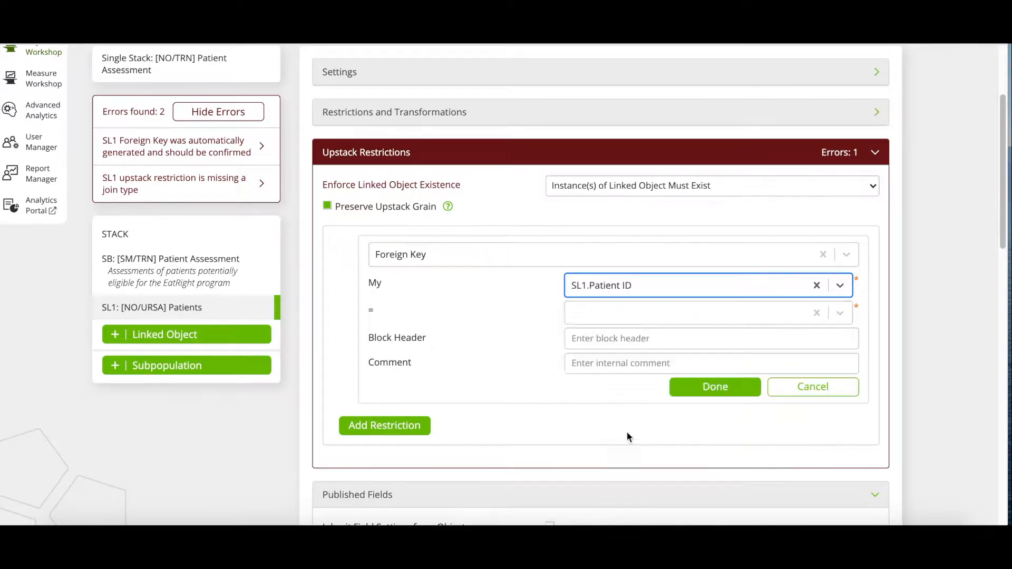
click(633, 315)
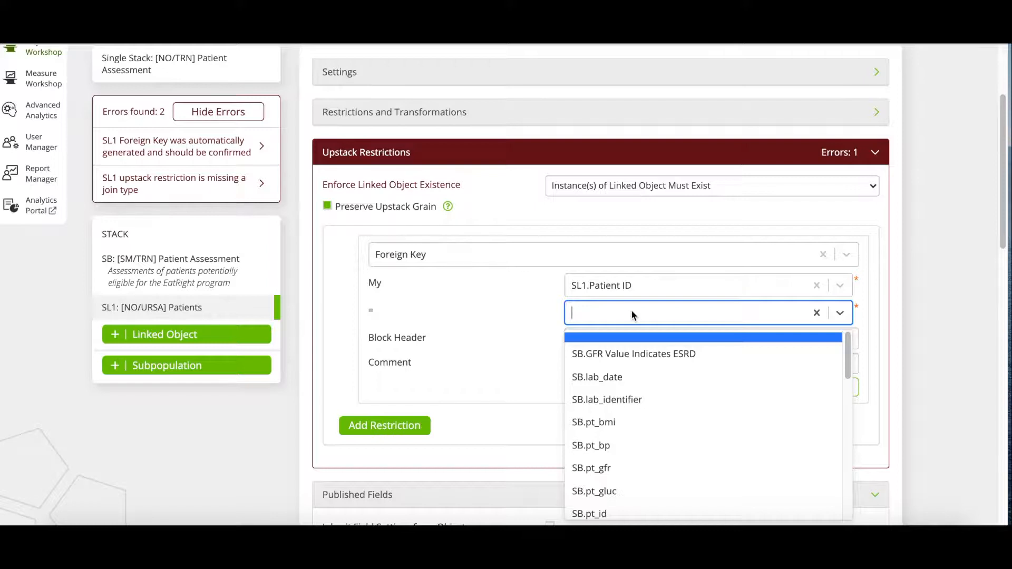
scroll(645, 461, down, 1)
scroll(637, 449, down, 3)
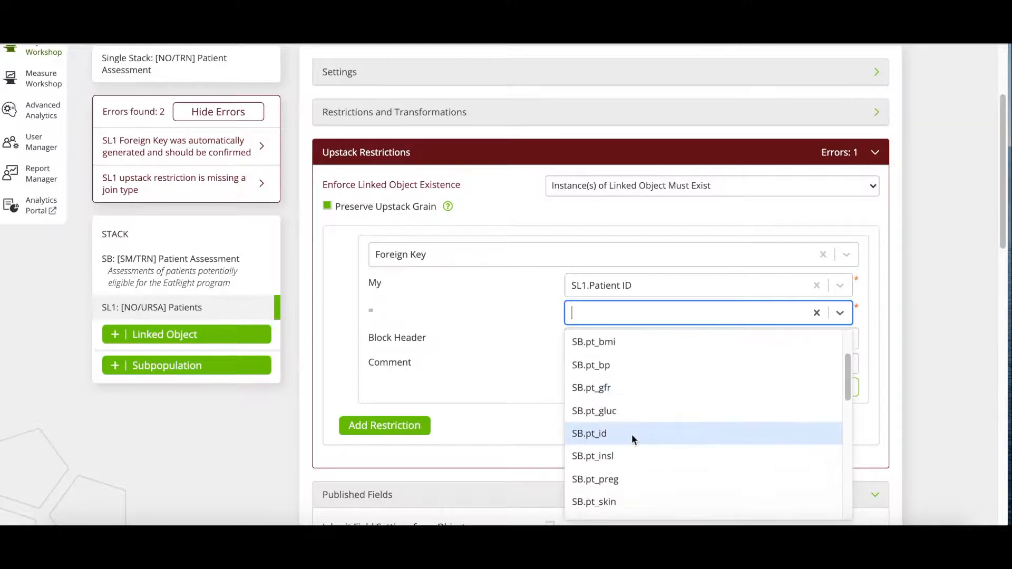
click(631, 435)
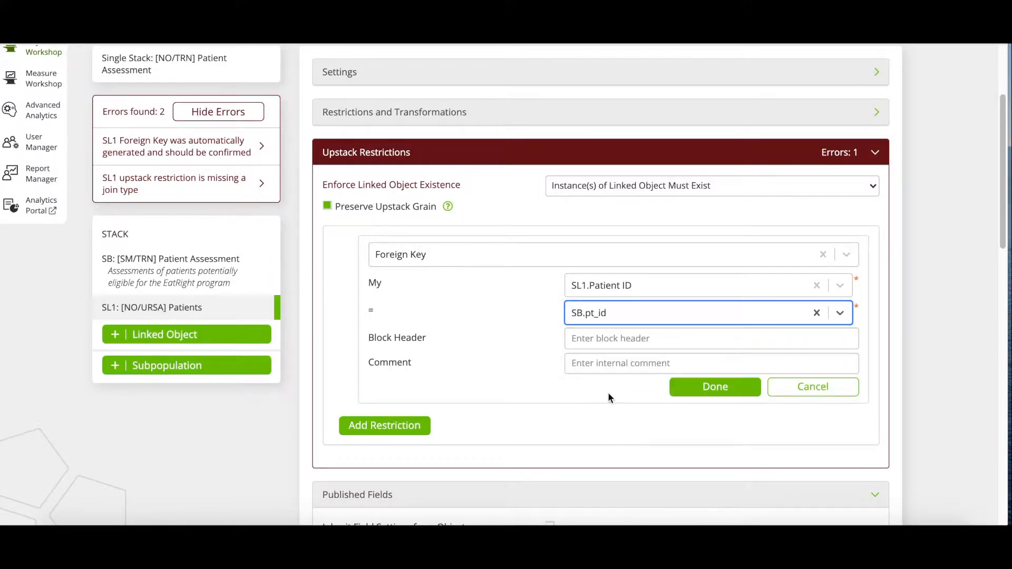
click(714, 386)
Step: Add the comment "Provides patient details not included in assessment object" to SL1's settings
click(516, 124)
click(563, 147)
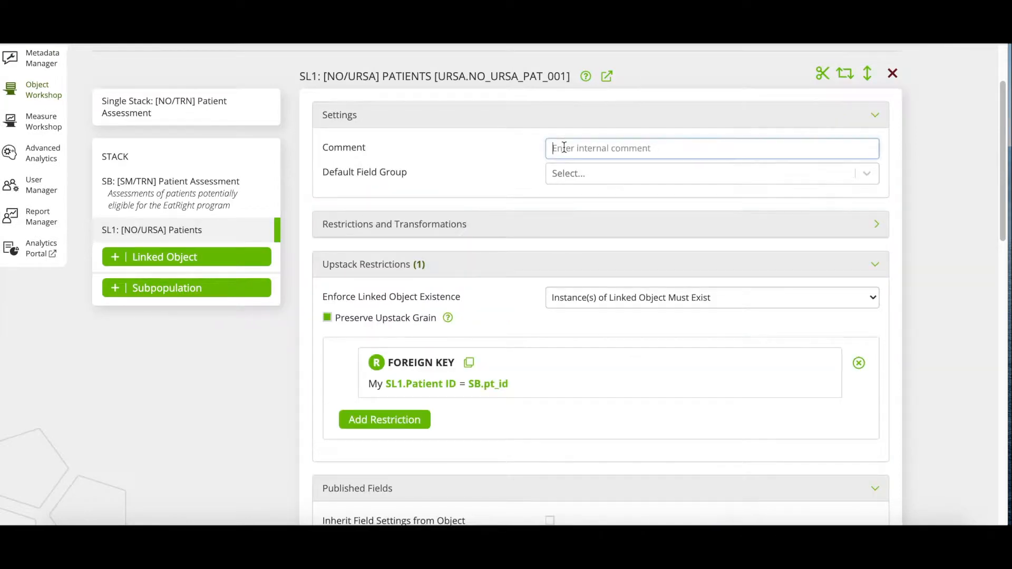
text(Provides )
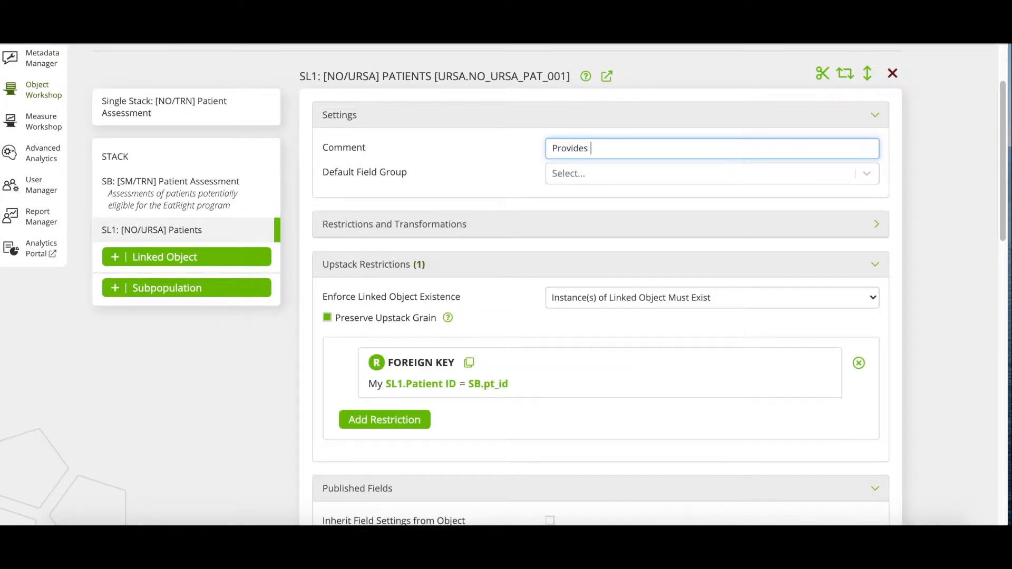
text(patient details not inclu)
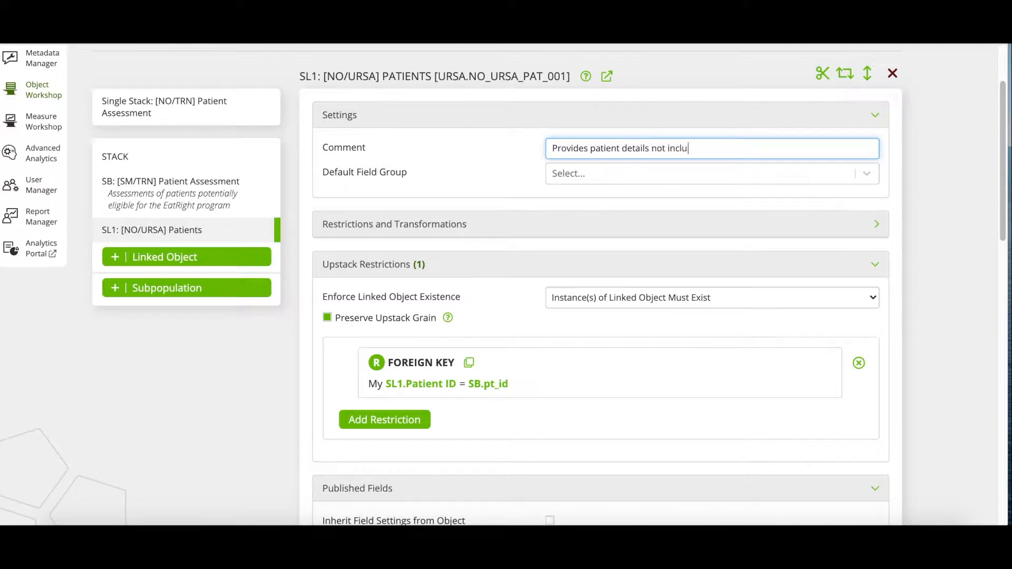
text(ded in assessment object)
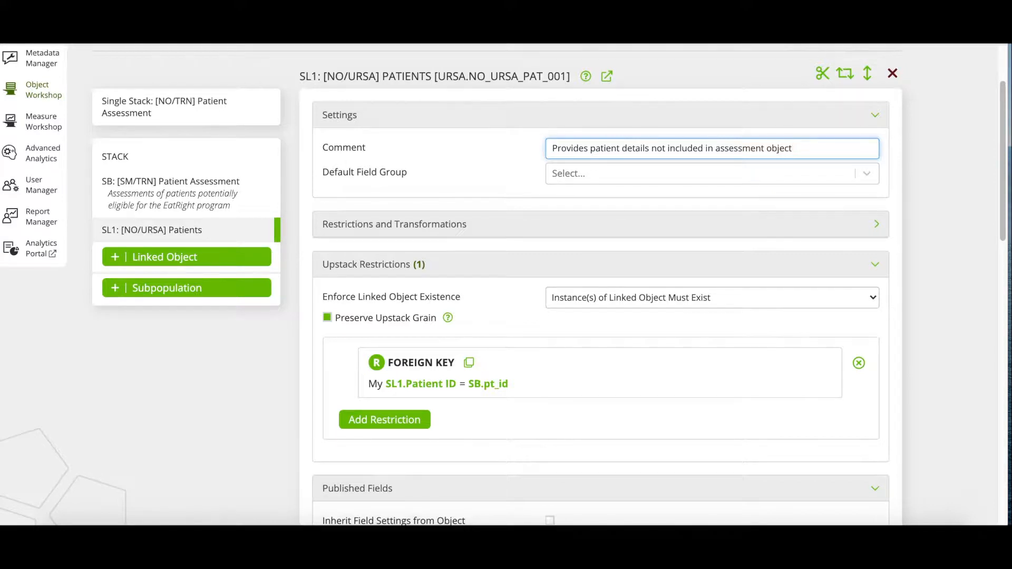
click(499, 121)
Step: Publish the SL1 fields by inheriting the field settings from the object
scroll(481, 327, down, 4)
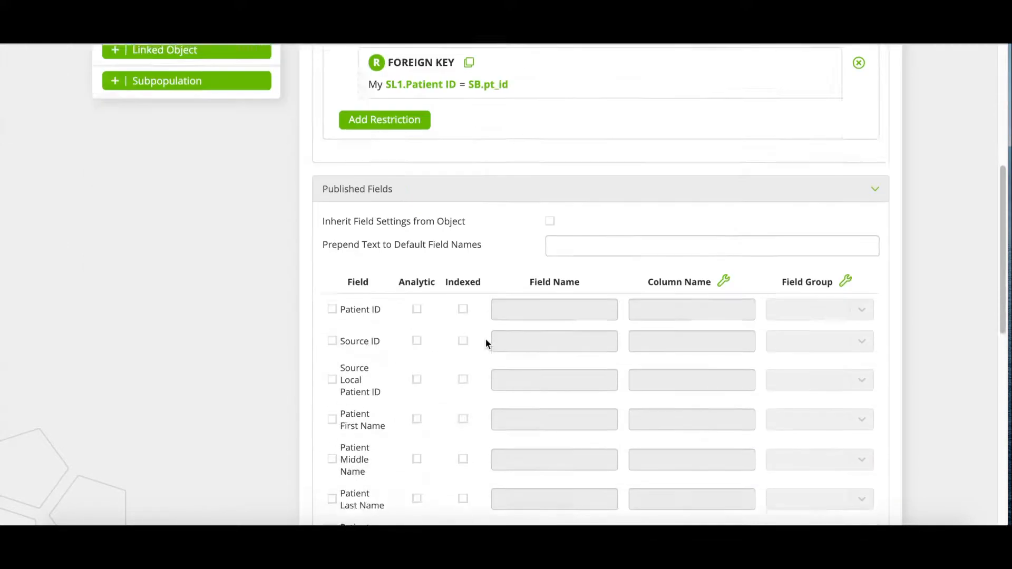
scroll(486, 342, down, 3)
click(550, 105)
Step: Mark the published fields Patient City, Patient Zip 5 Digit and Is Patient Female as analytic
scroll(504, 317, down, 3)
scroll(504, 334, down, 4)
click(417, 327)
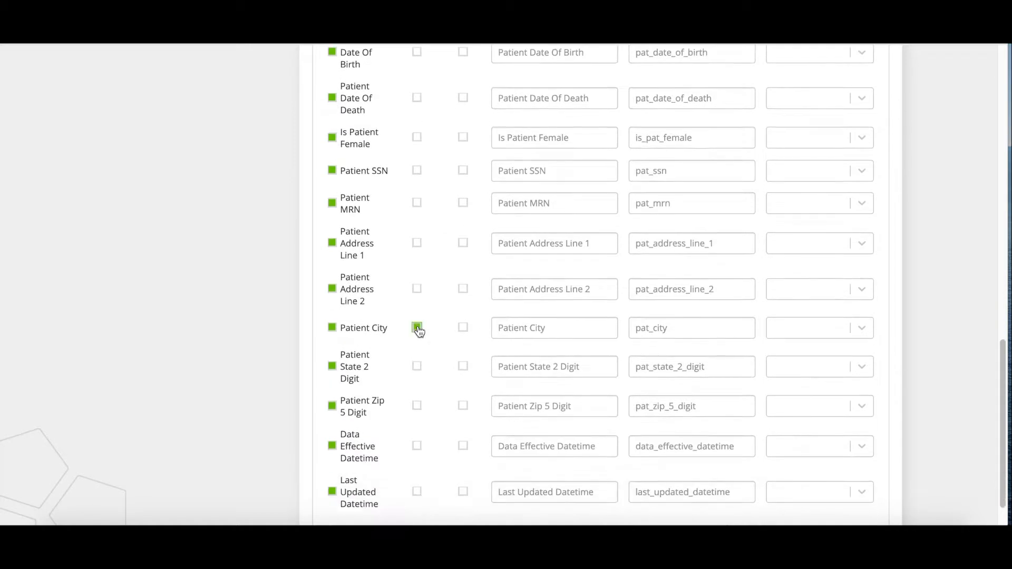
click(417, 406)
scroll(417, 408, down, 1)
click(417, 90)
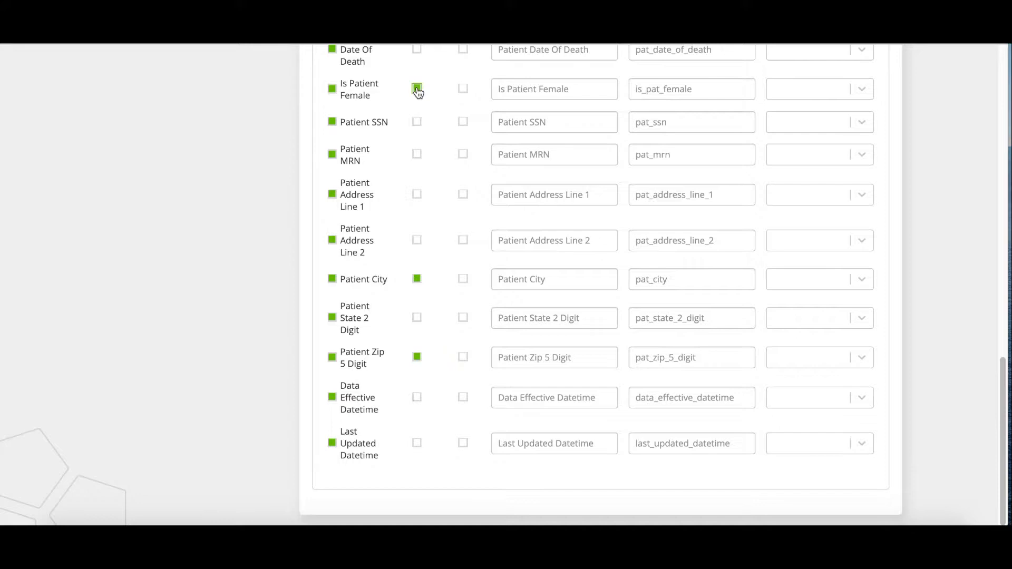
Step: Add a subpopulation to the stack with [SM/TRN] Patient Assessment Population 2 as its base object
scroll(486, 235, up, 1)
scroll(486, 236, up, 12)
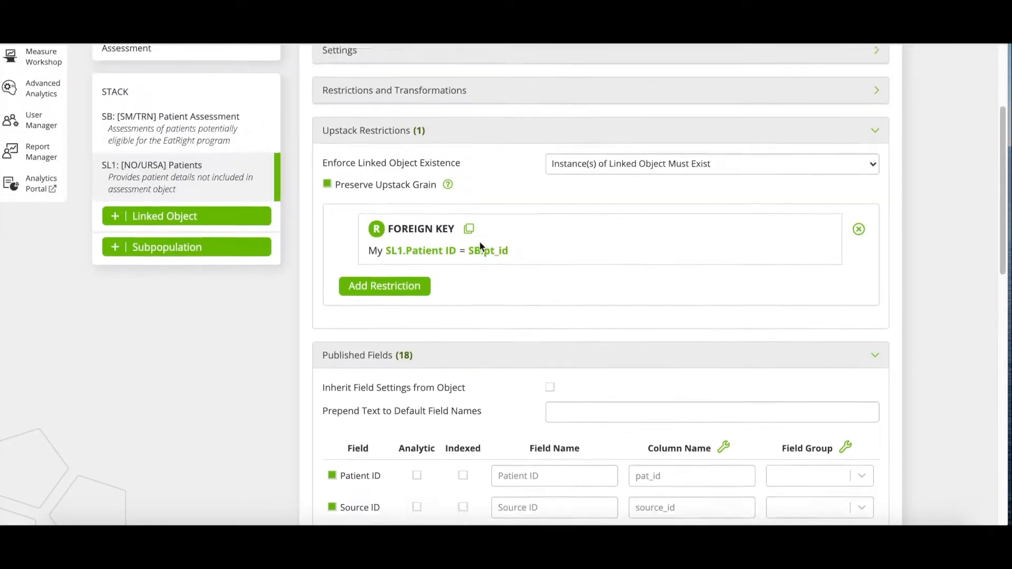
scroll(479, 242, up, 2)
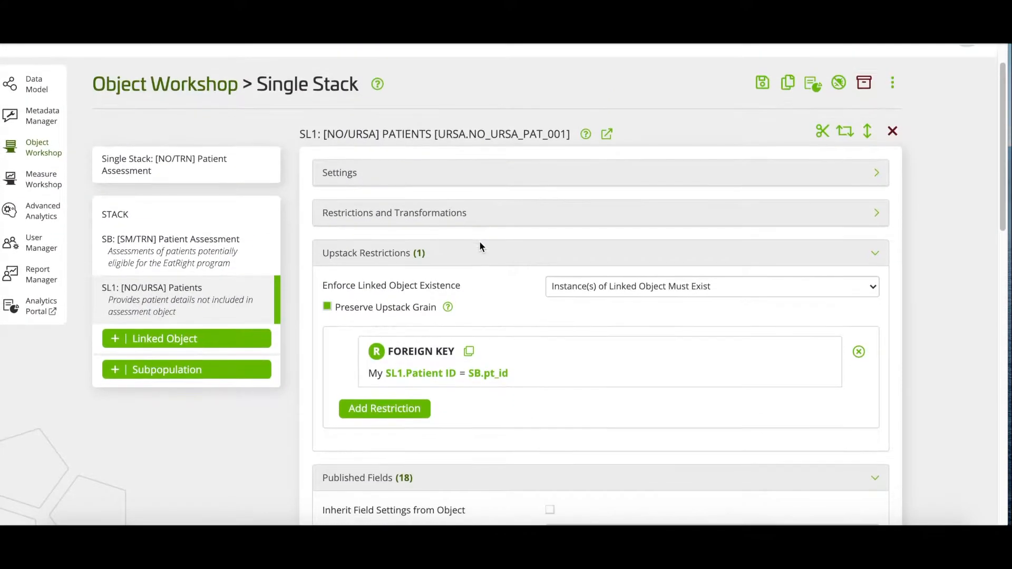
click(226, 376)
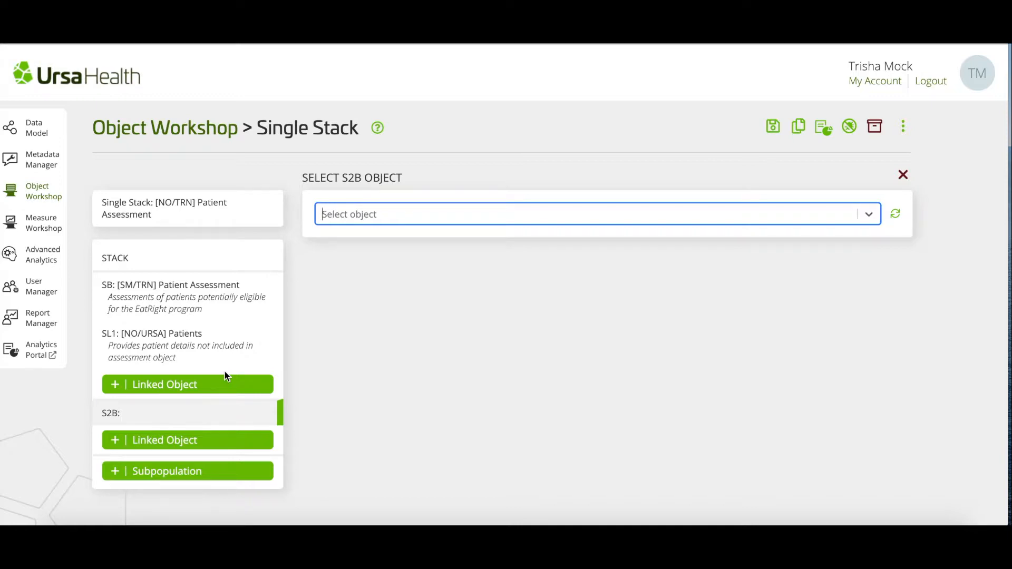
text(sm)
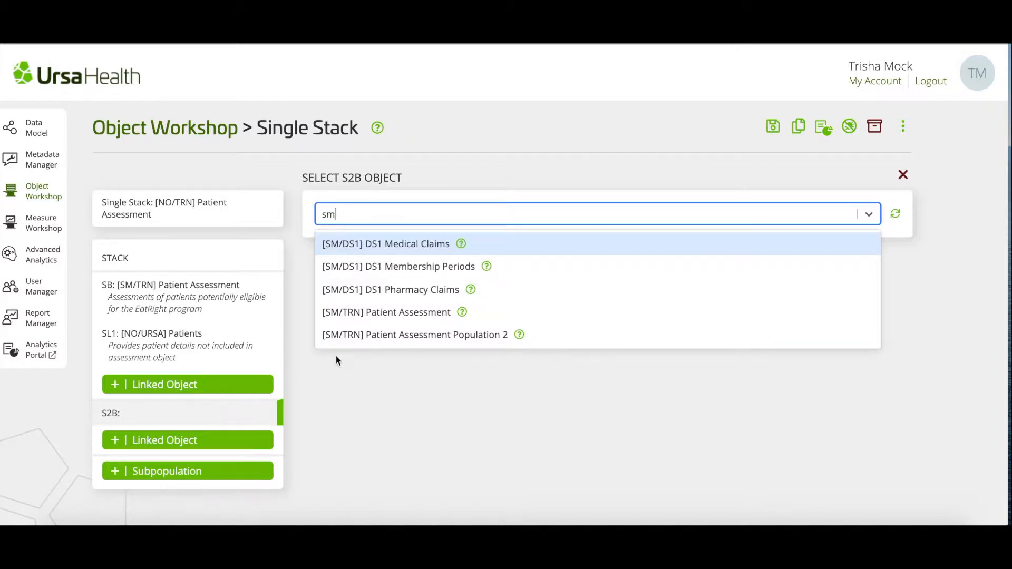
click(398, 336)
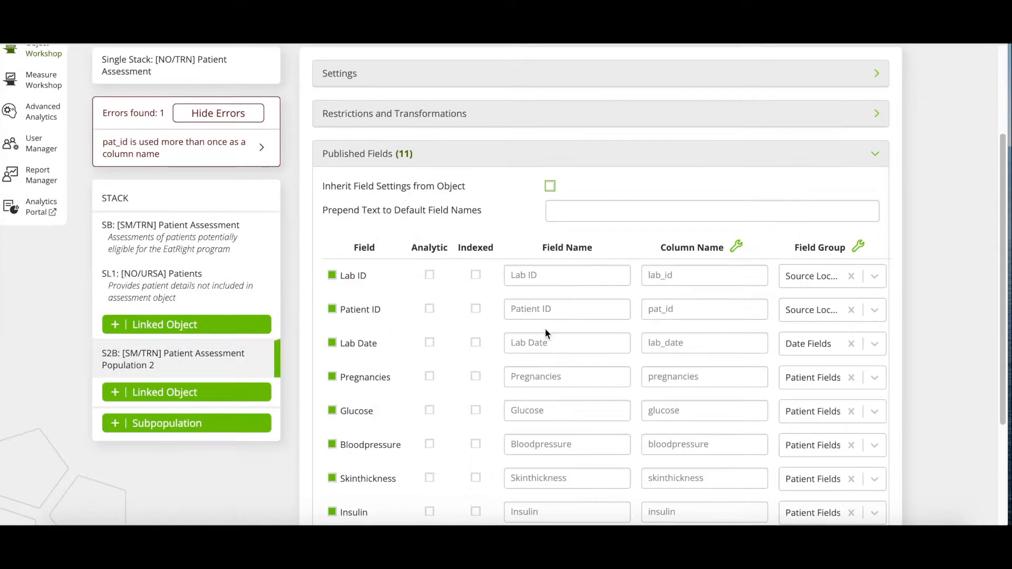
Step: In the stack-level field alignment for subpopulation 2, align S2B.lab_identifier with SB.lab_identifier and review the error list
click(161, 200)
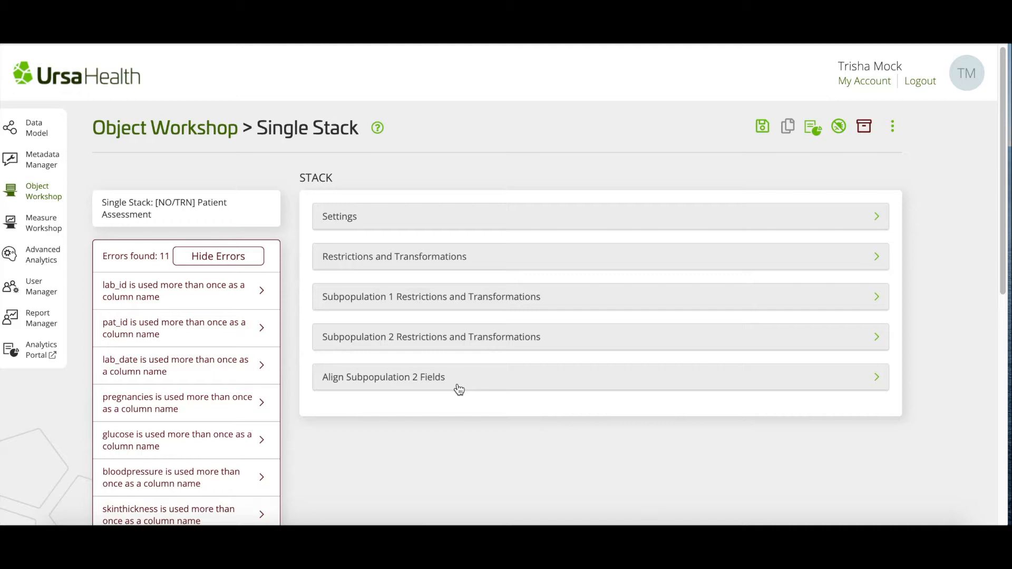
scroll(458, 389, down, 1)
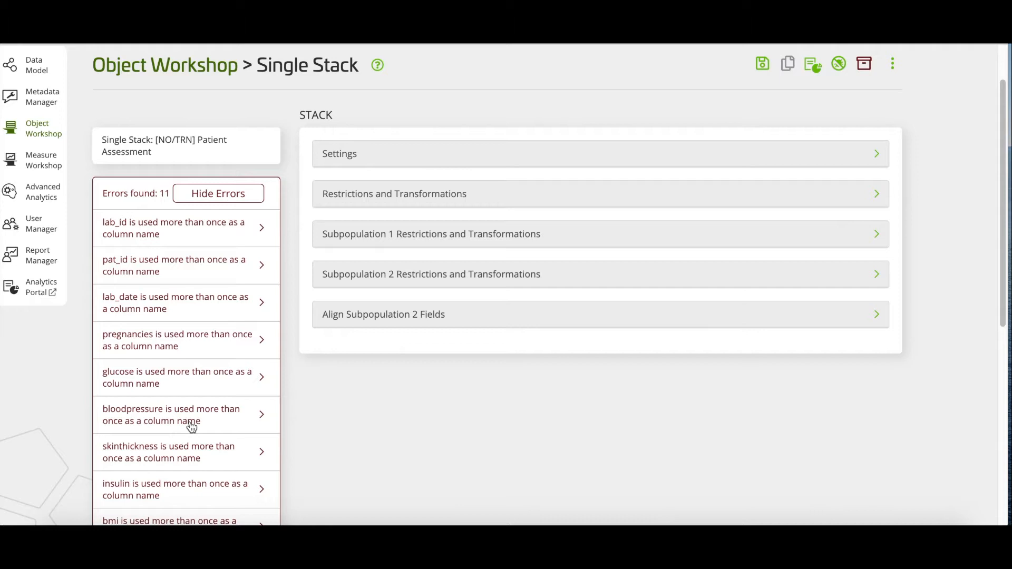
click(478, 319)
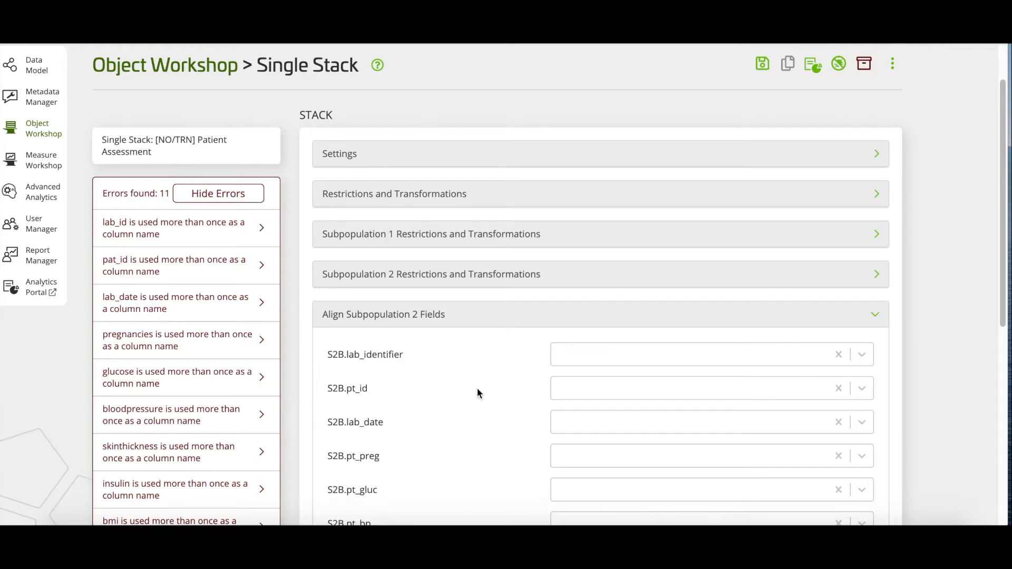
scroll(478, 393, down, 3)
scroll(479, 392, down, 2)
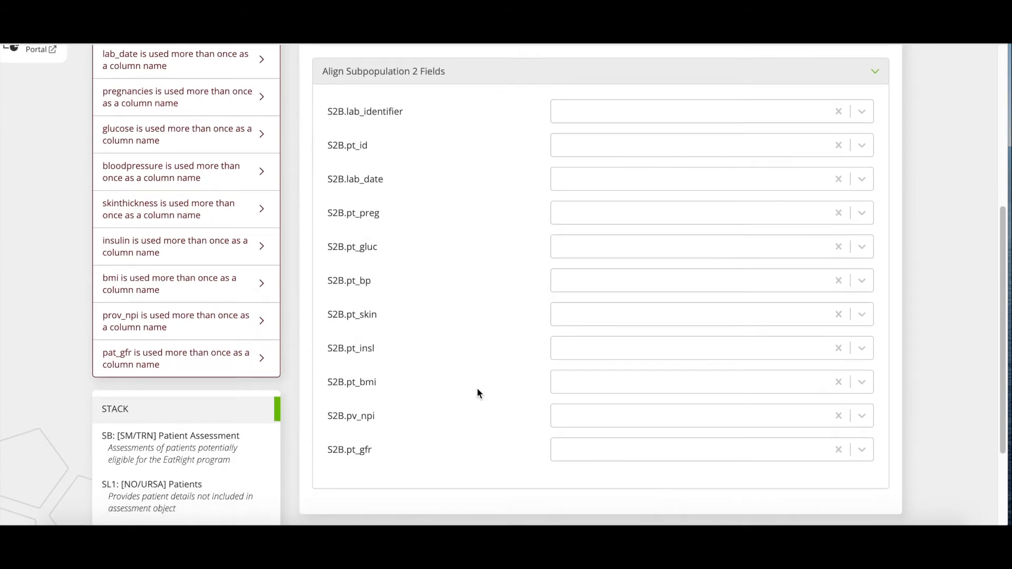
click(598, 114)
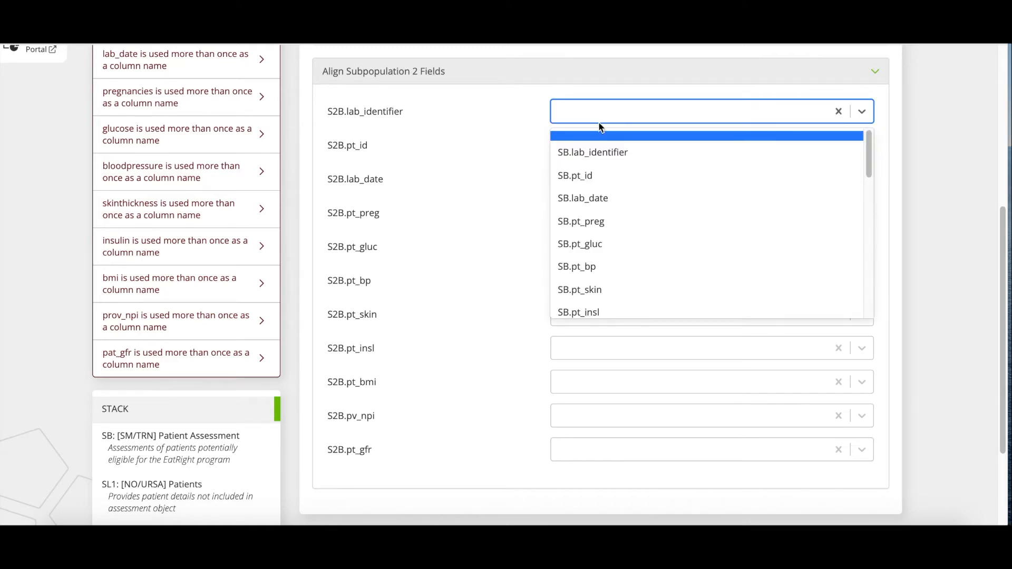
click(602, 154)
scroll(486, 164, up, 3)
scroll(486, 165, up, 1)
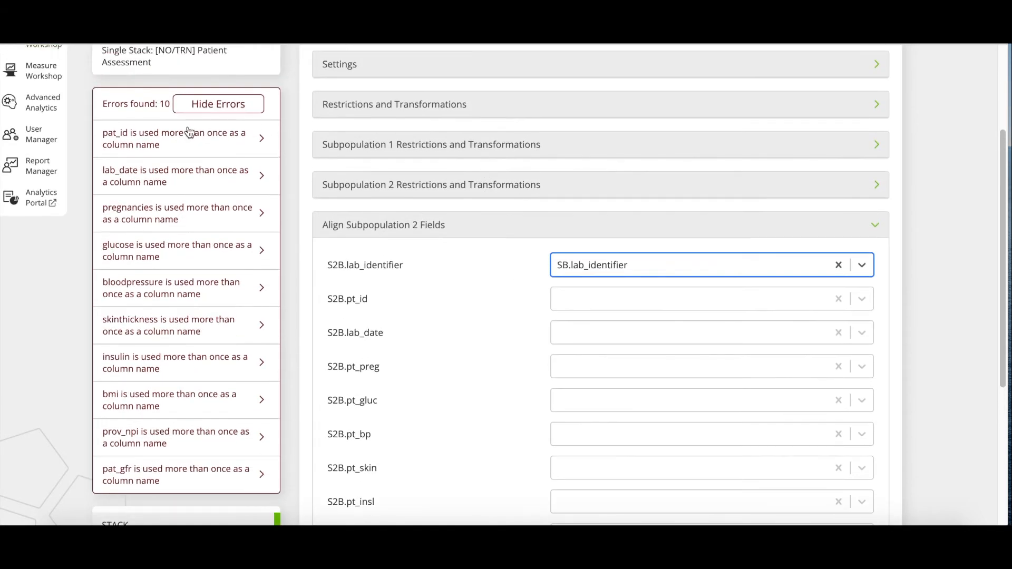
Step: Align S2B.pt_id, S2B.lab_date and S2B.pt_preg with SB.pt_id, SB.lab_date and SB.pt_preg
click(622, 298)
click(615, 362)
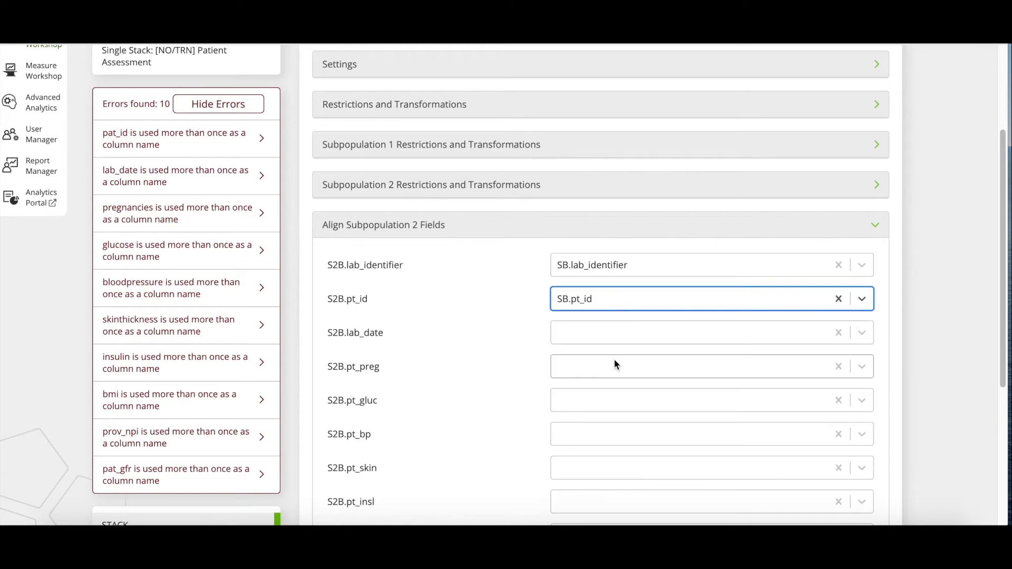
click(601, 333)
click(608, 402)
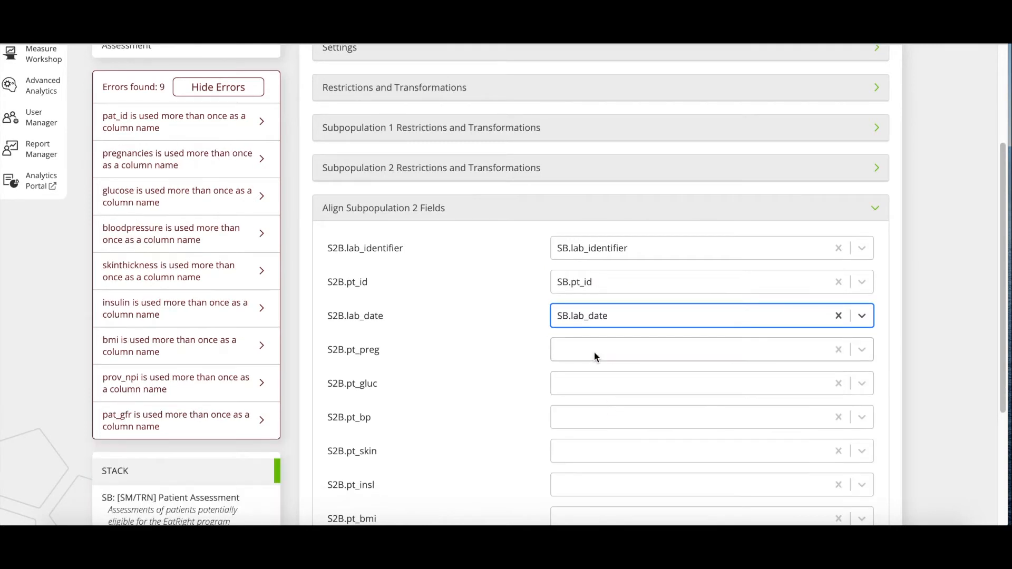
click(593, 351)
click(607, 425)
Step: Align subpopulation 2's pt_gluc, pt_bp, pt_skin, pt_insl and pt_bmi fields with the SB fields of the same names
click(619, 269)
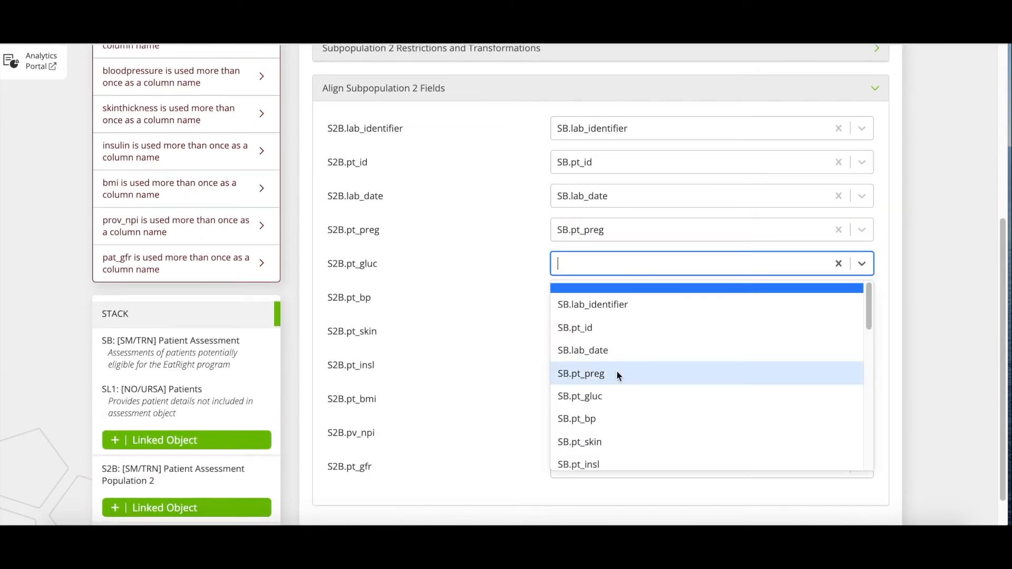
click(601, 396)
click(608, 297)
click(605, 453)
Step: Align S2B.pv_npi with SB.pv_npi and S2B.pt_gfr with SB.pt_gfr to complete the subpopulation 2 alignment
click(605, 417)
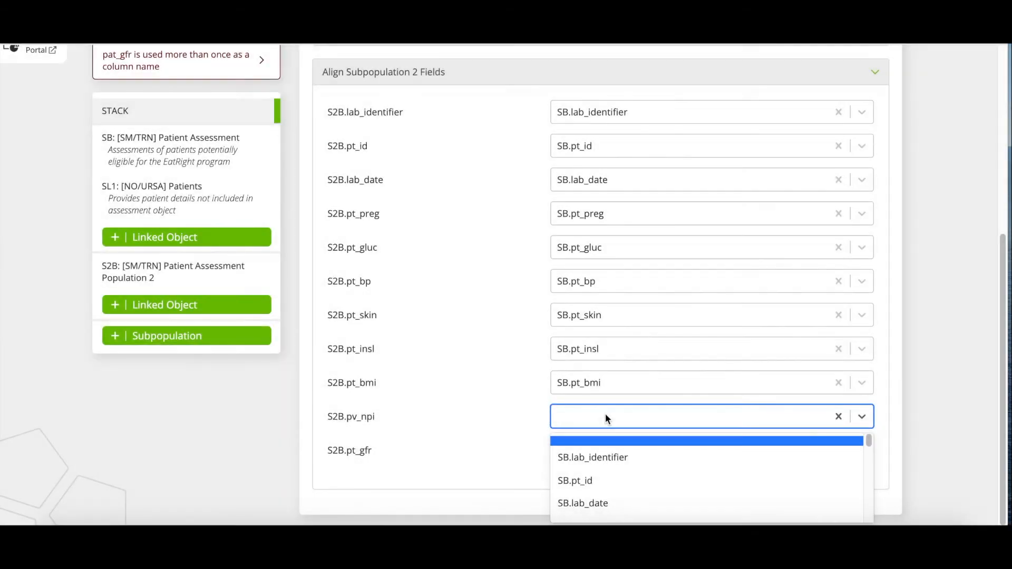
scroll(619, 475, down, 2)
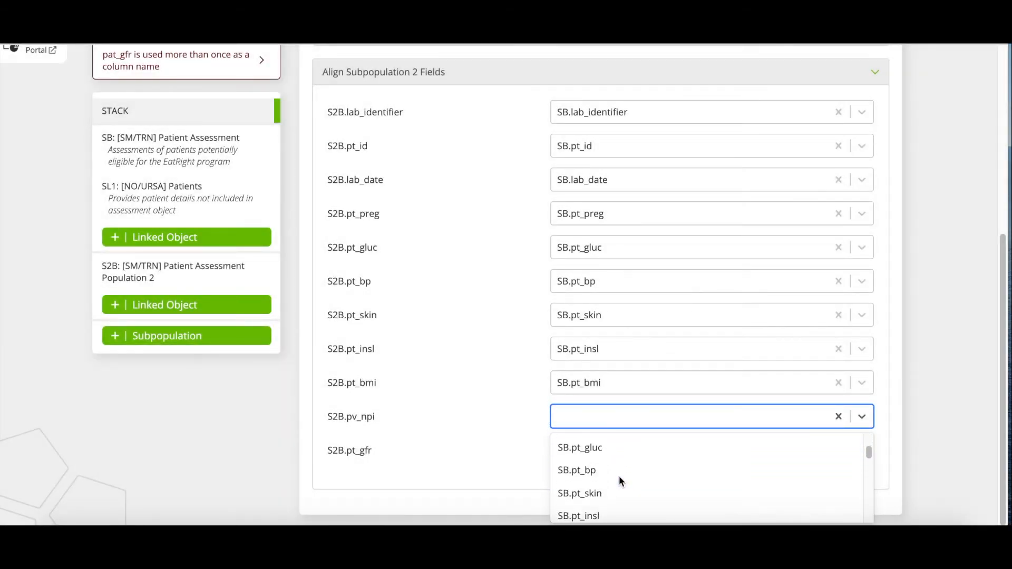
scroll(619, 476, down, 3)
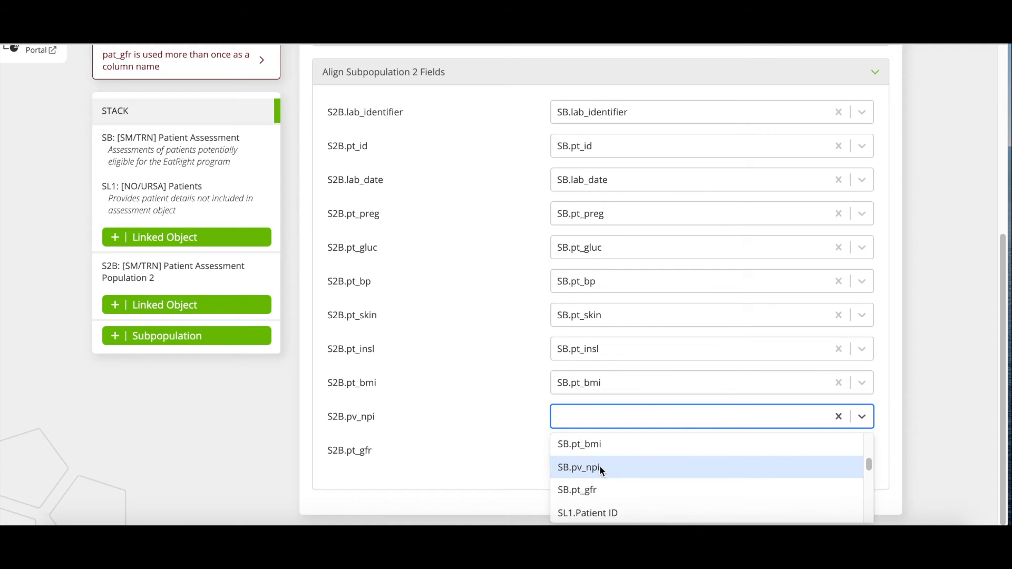
click(599, 466)
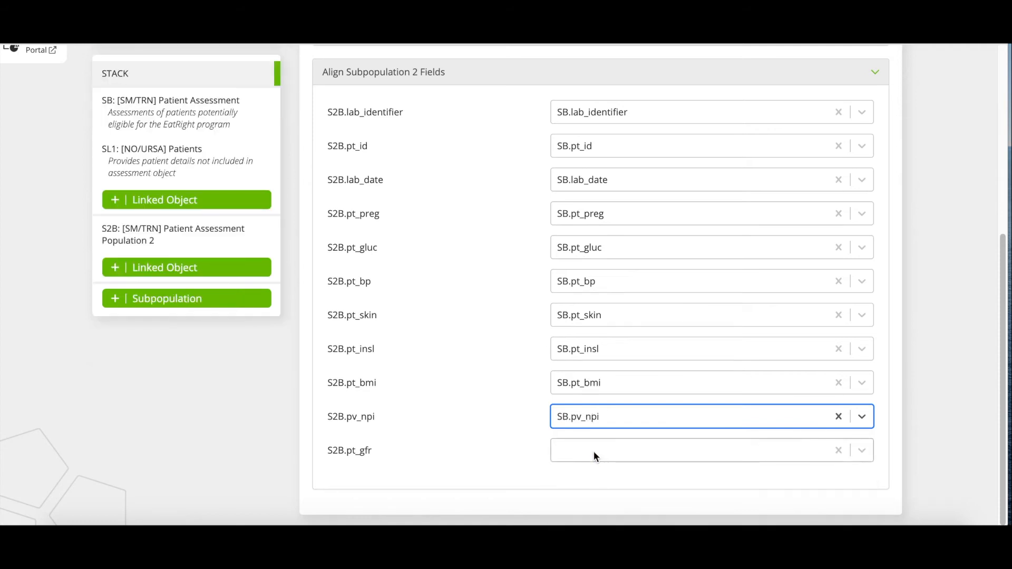
click(593, 451)
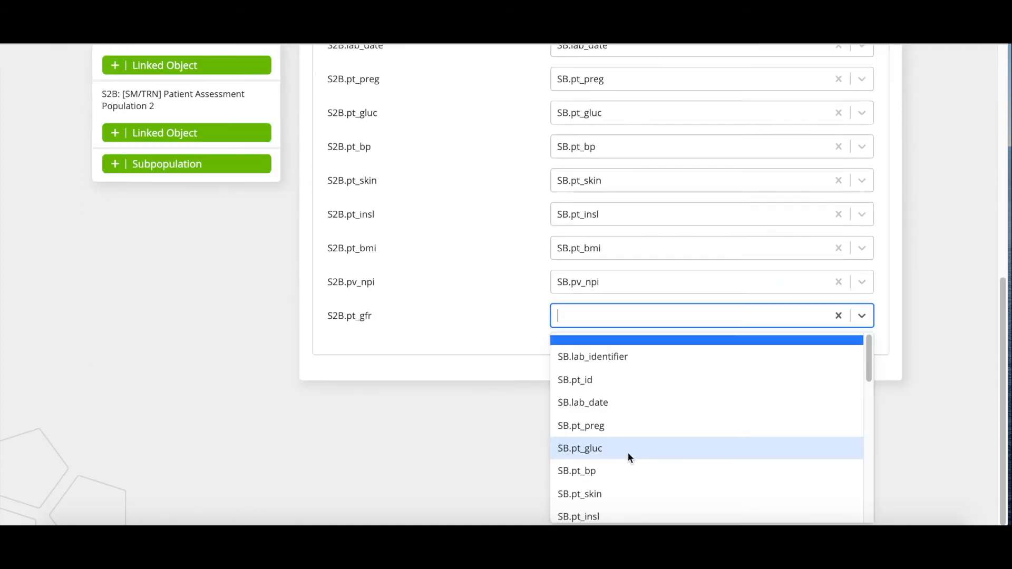
scroll(628, 454, down, 5)
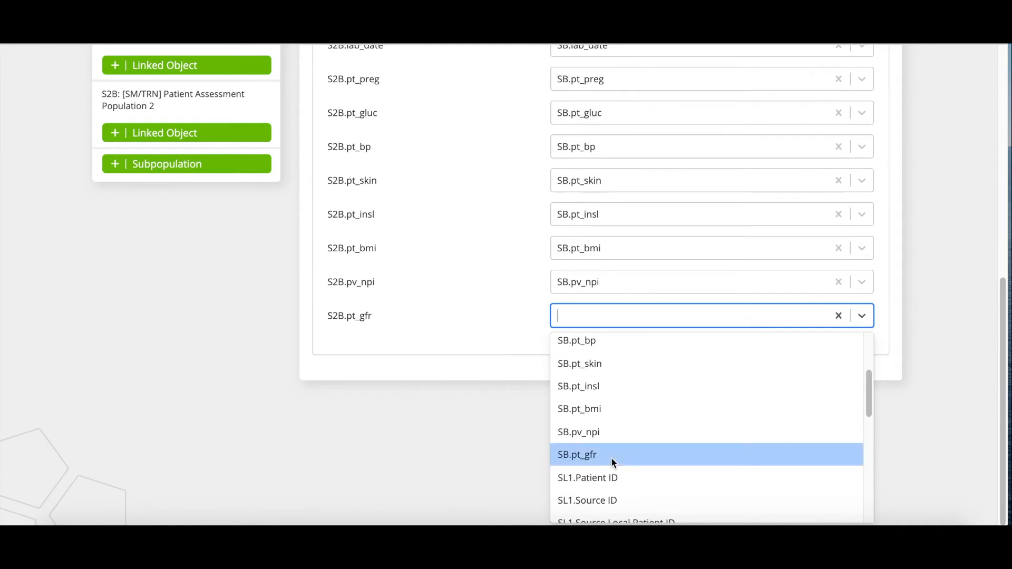
click(612, 457)
click(500, 415)
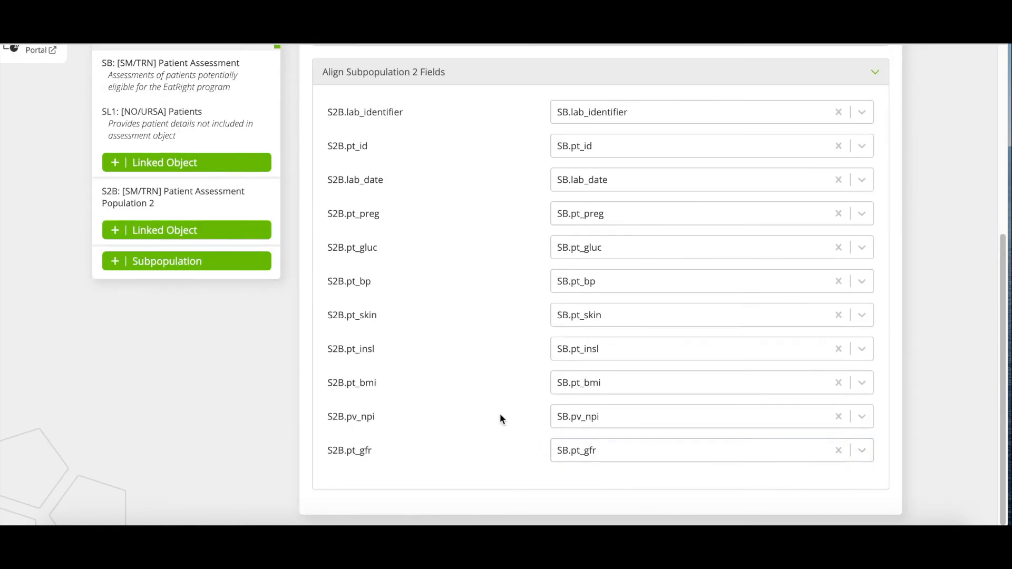
scroll(482, 346, up, 1)
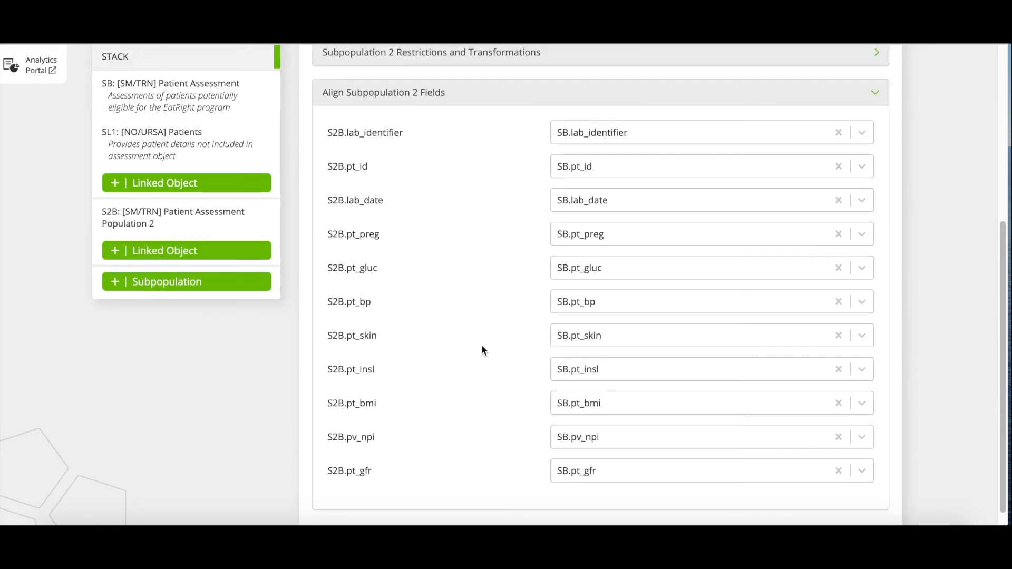